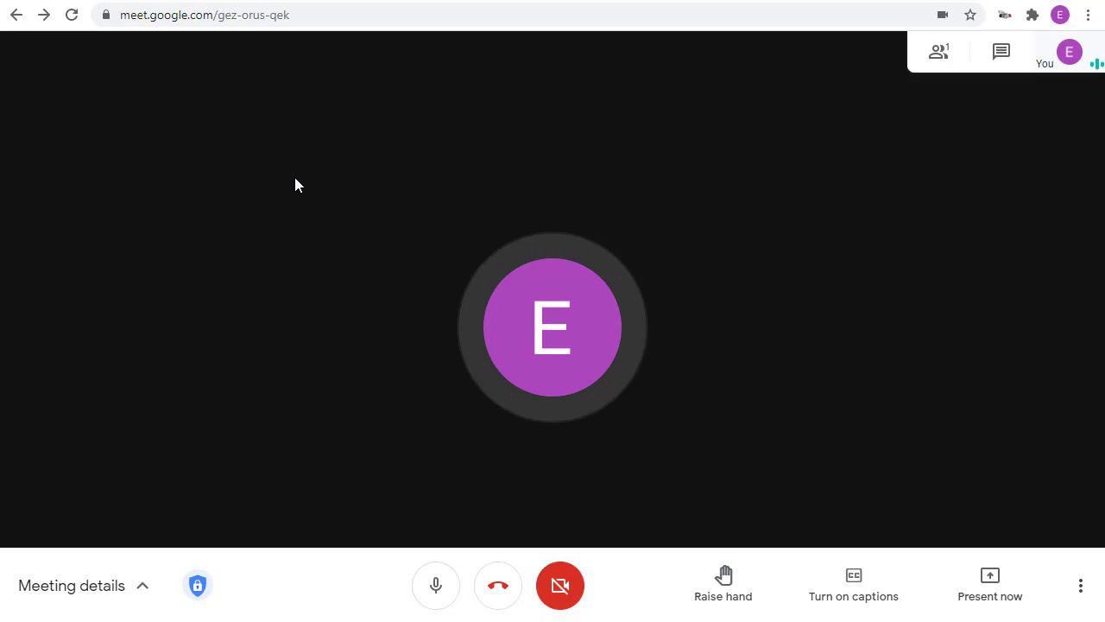
- Translate the meeting page to English with the browser's built-in translation
right_click(246, 245)
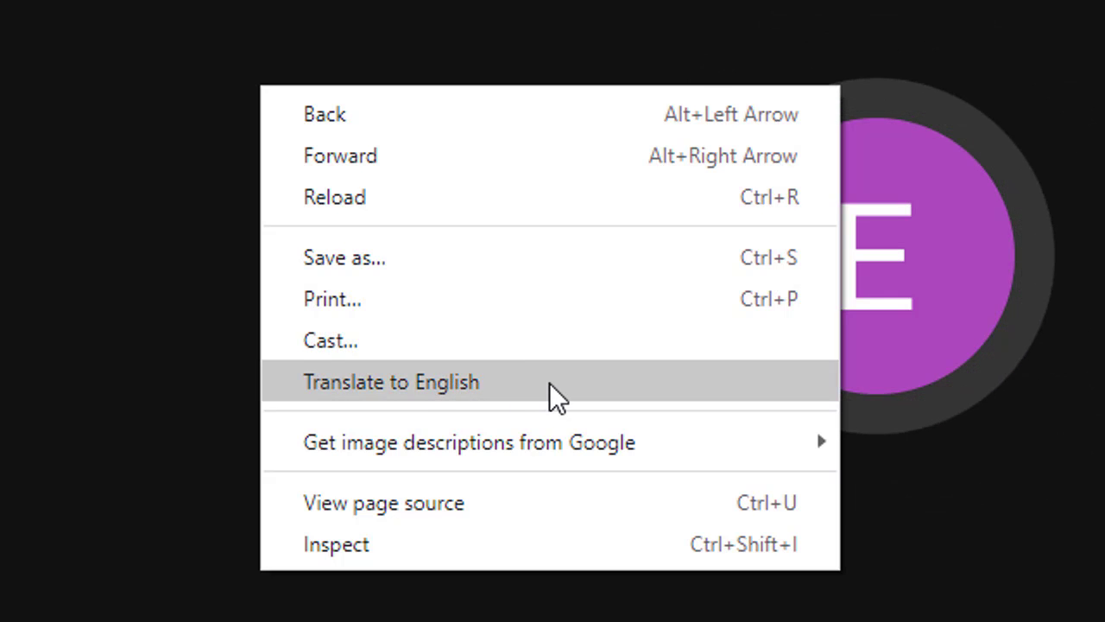
click(550, 385)
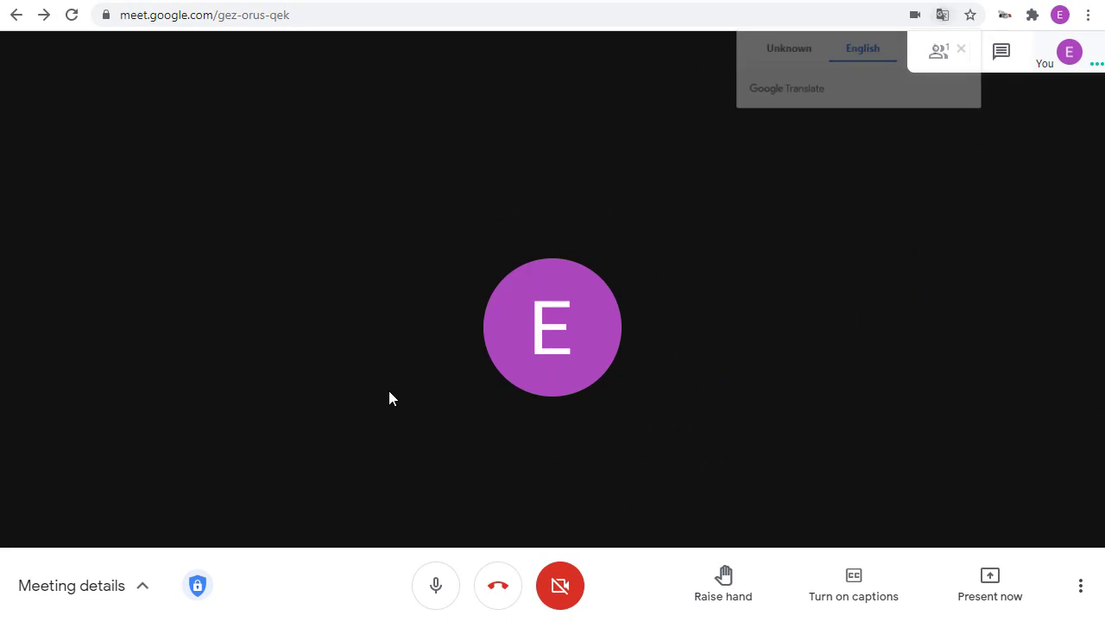
click(639, 437)
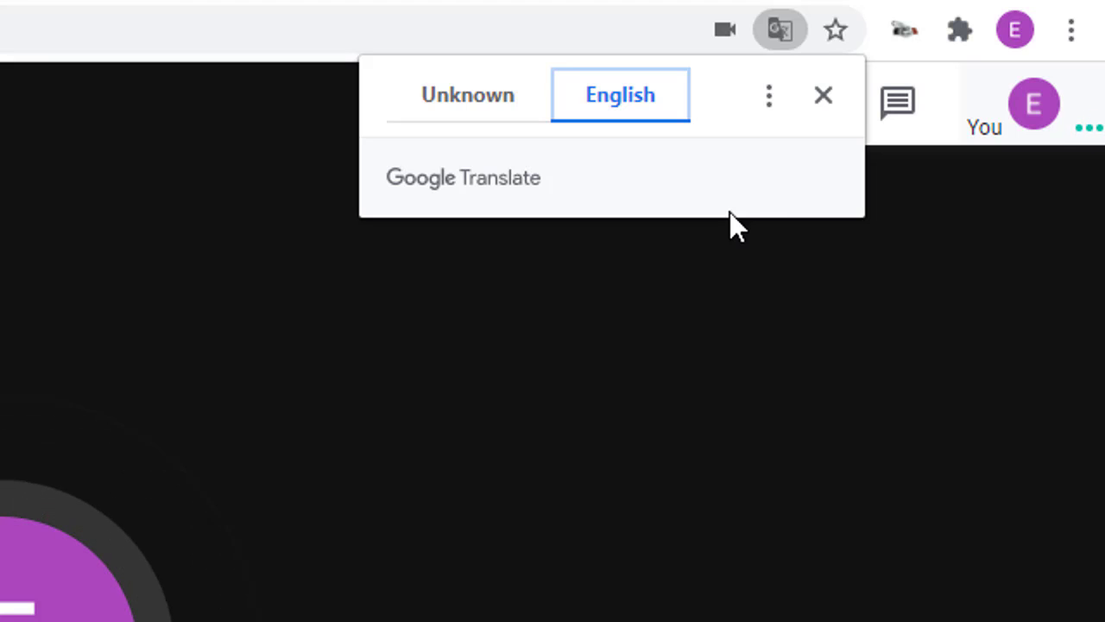
- Change the target language to Spanish, translate the meeting page and look over the translated list of meeting options
click(756, 93)
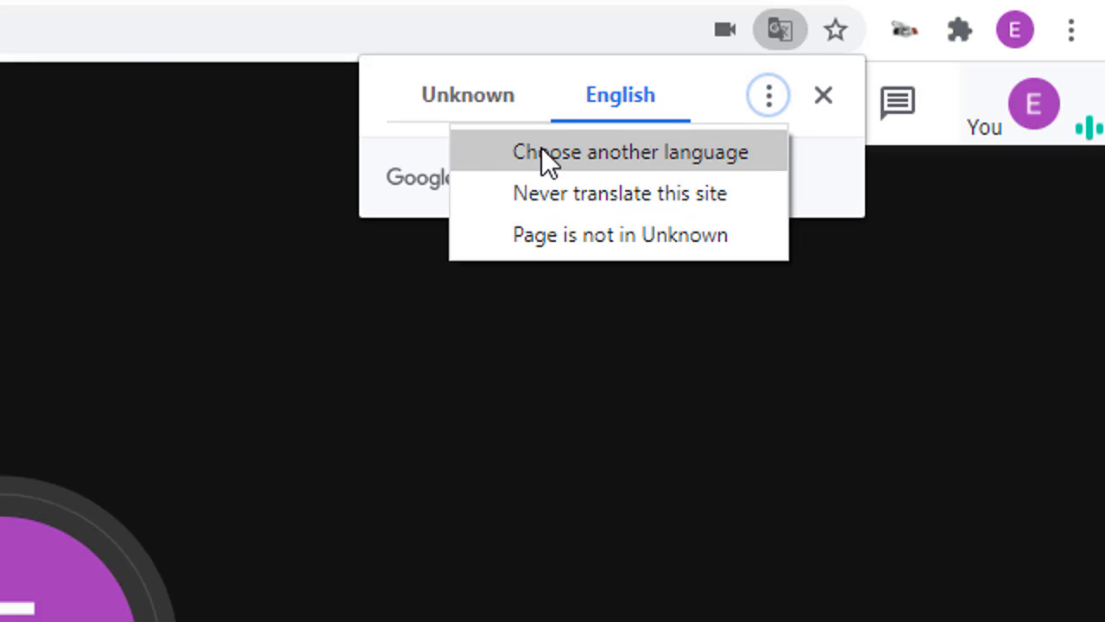
click(669, 156)
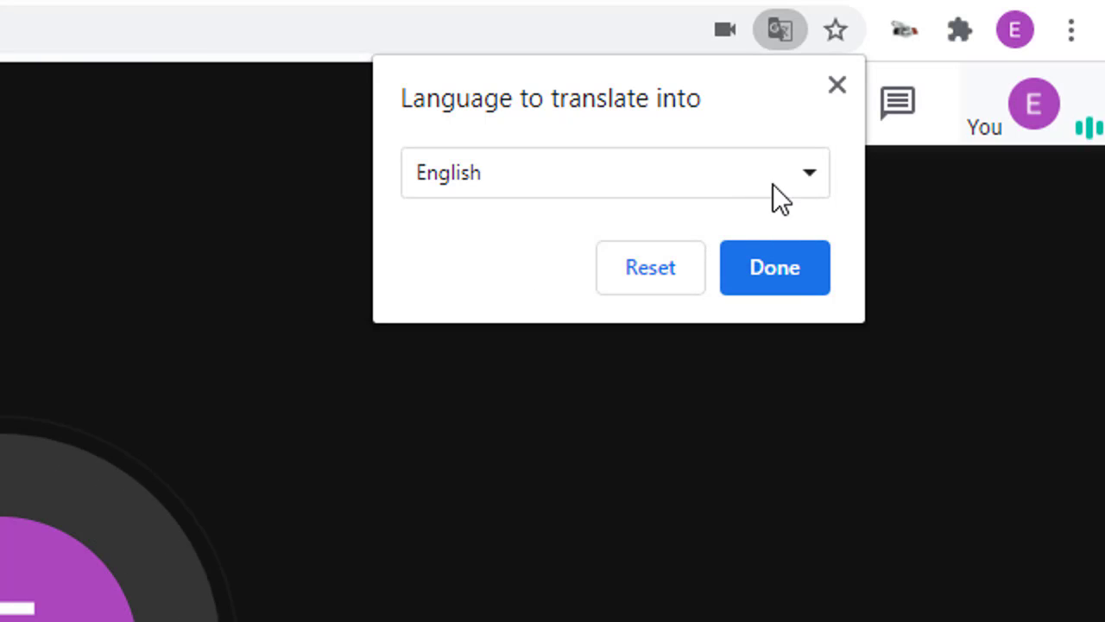
click(812, 177)
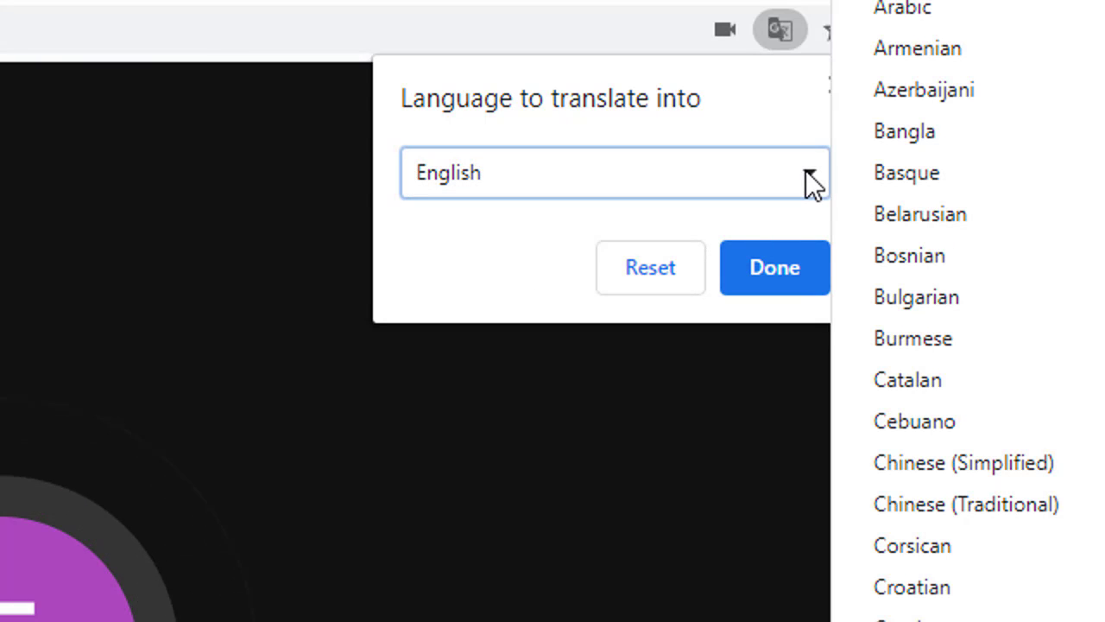
scroll(949, 204, down, 3)
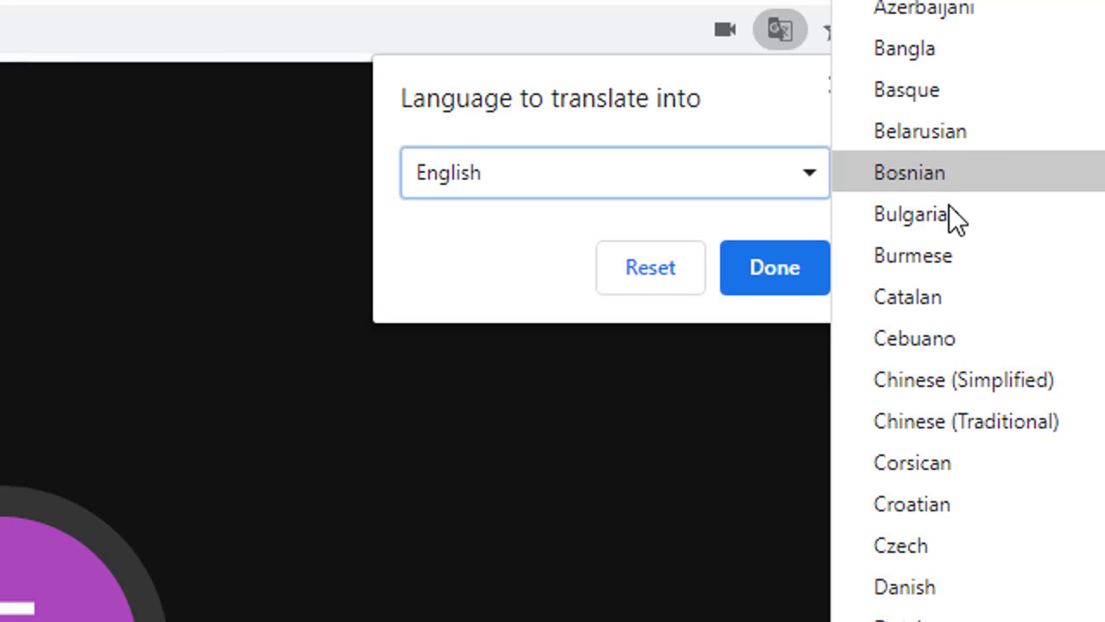
scroll(949, 204, down, 5)
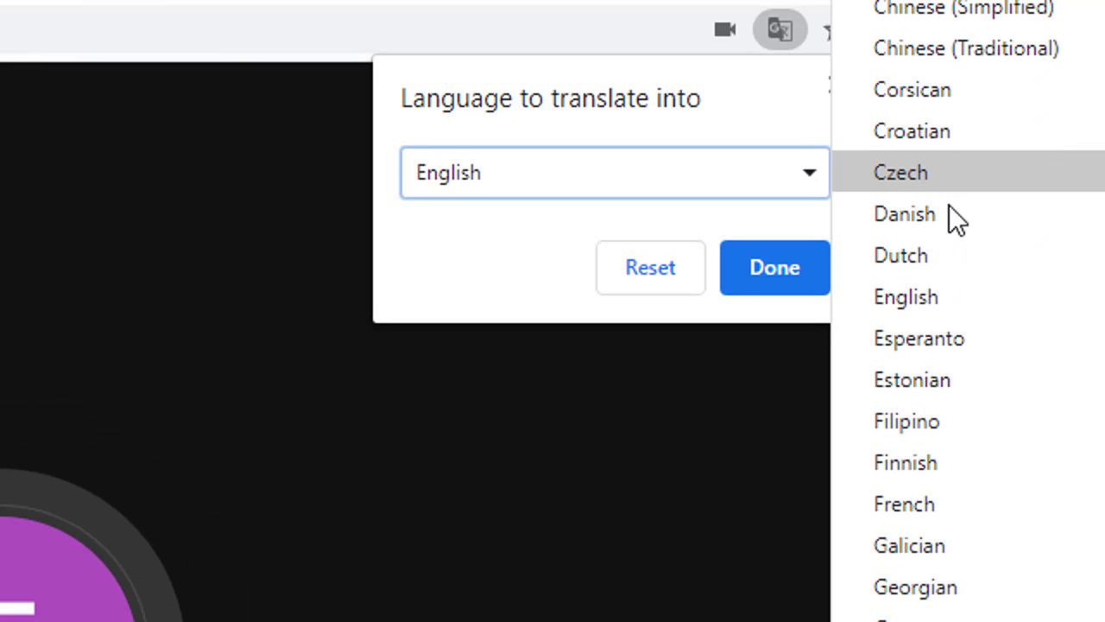
scroll(949, 205, down, 10)
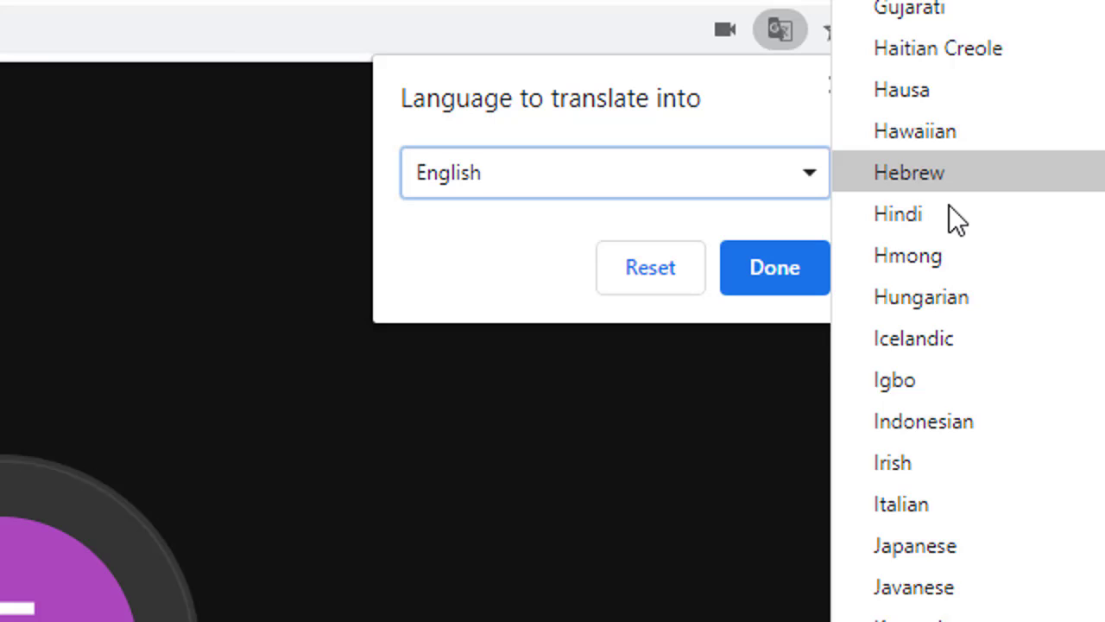
scroll(949, 222, down, 9)
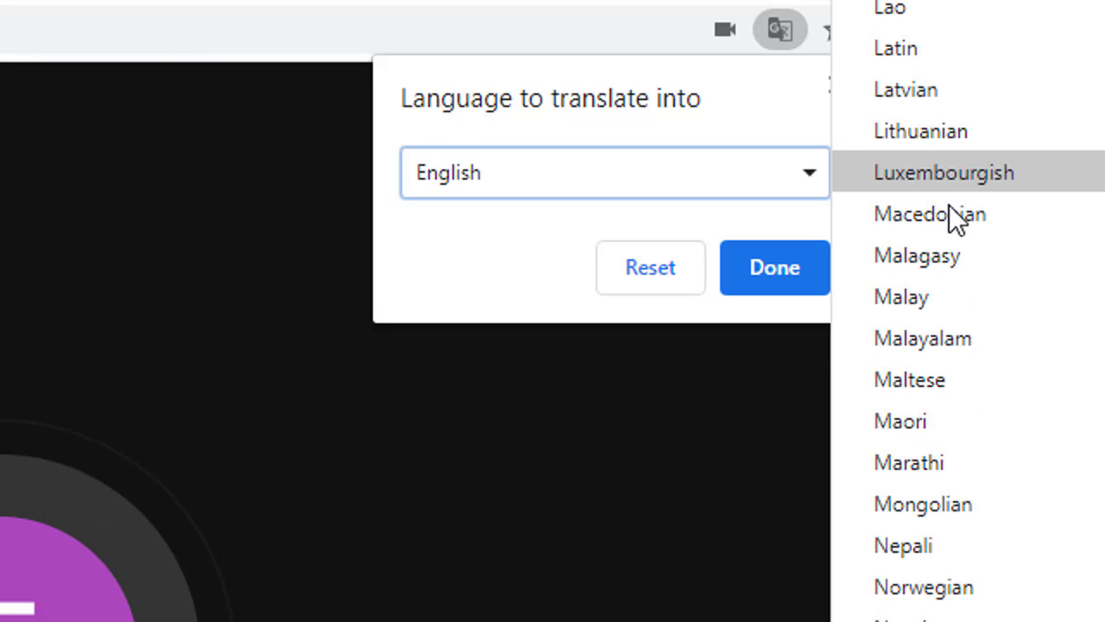
scroll(949, 207, down, 7)
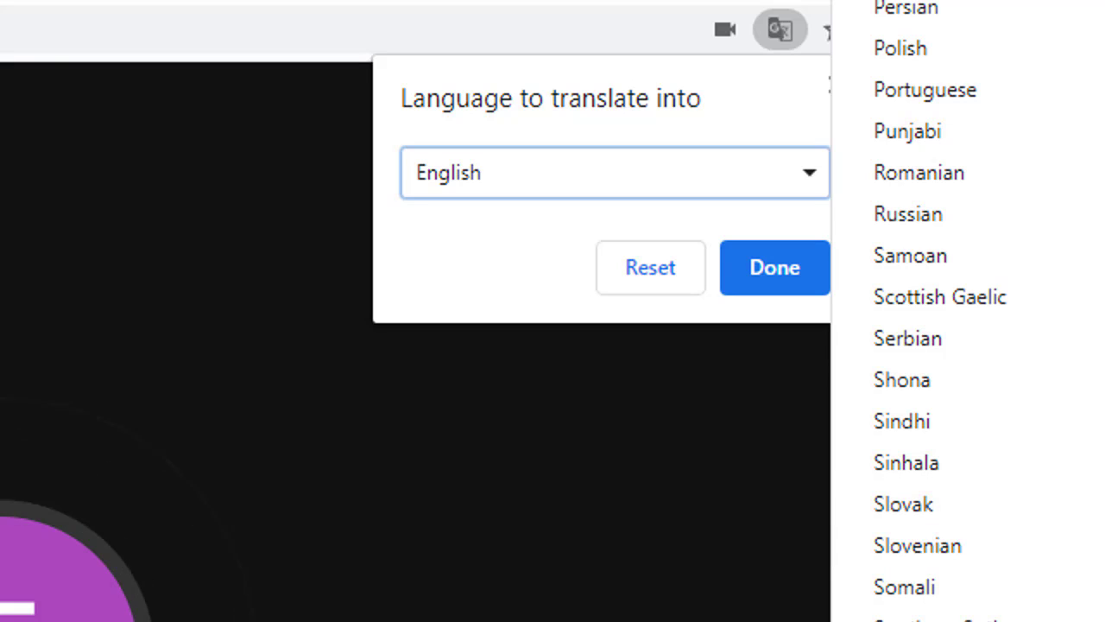
click(916, 621)
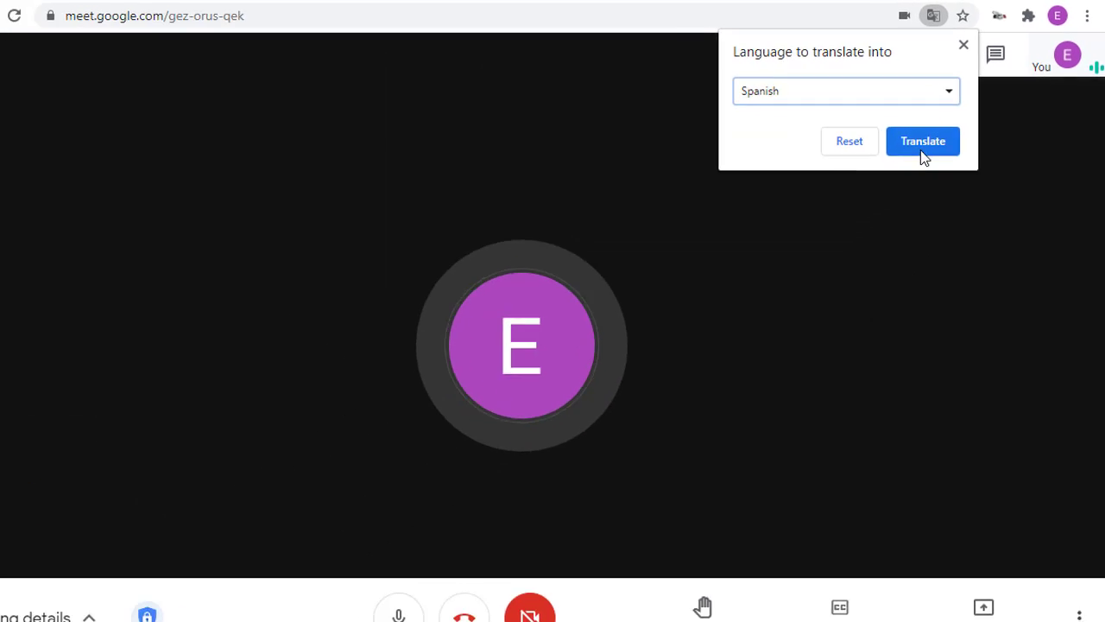
click(924, 149)
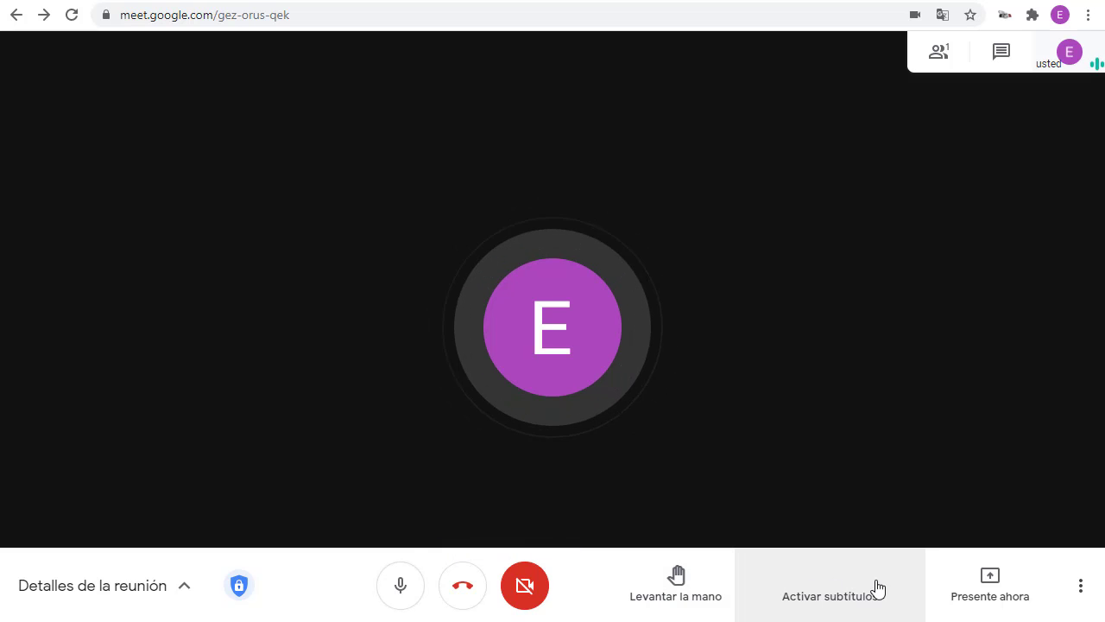
click(1082, 585)
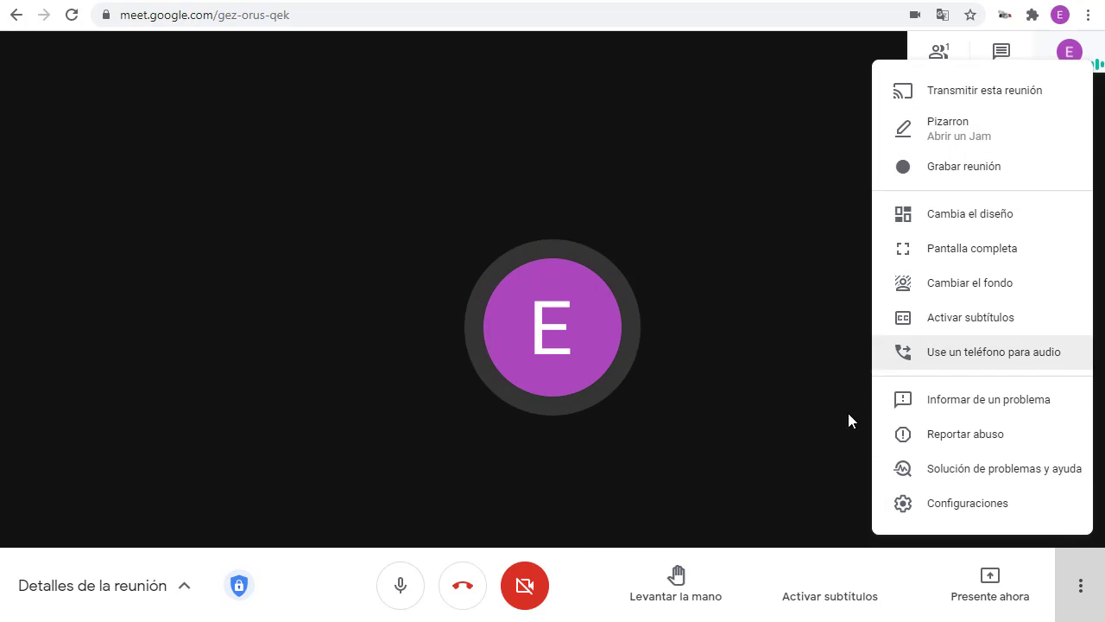
click(805, 471)
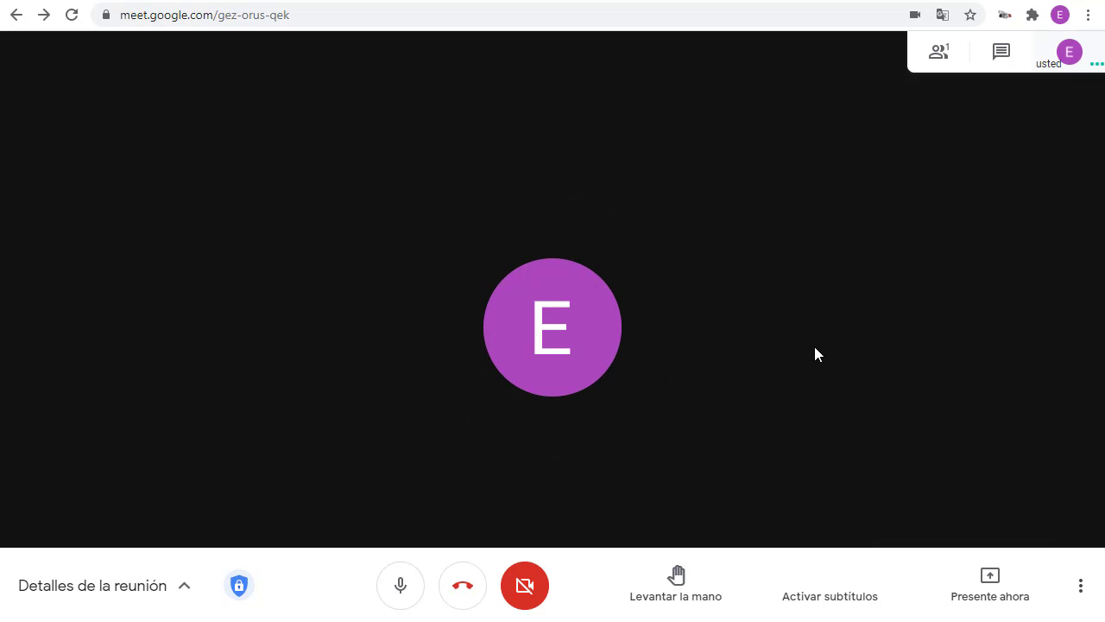
- Send the chat message "How is everyone doing today?" to everyone and close the chat
click(1000, 56)
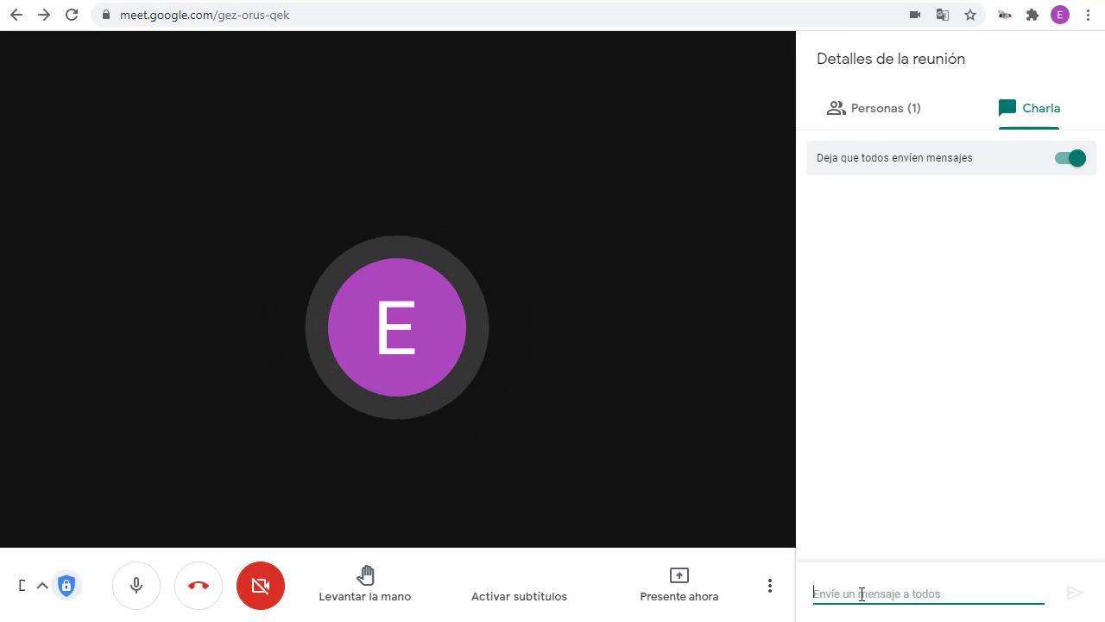
text(How is everyone doing today?)
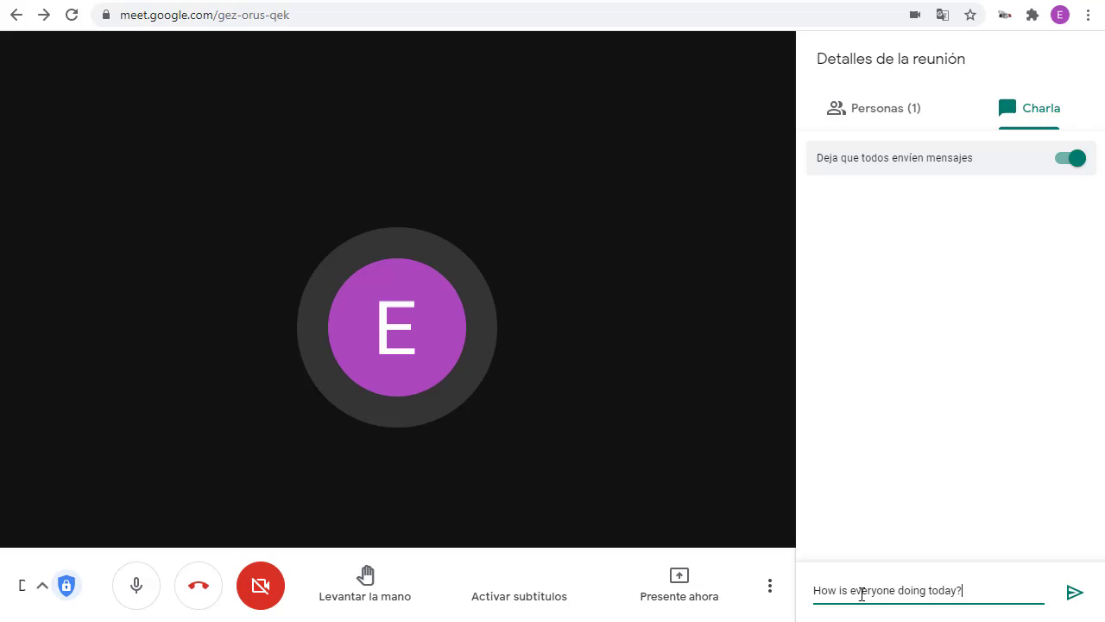
click(1074, 595)
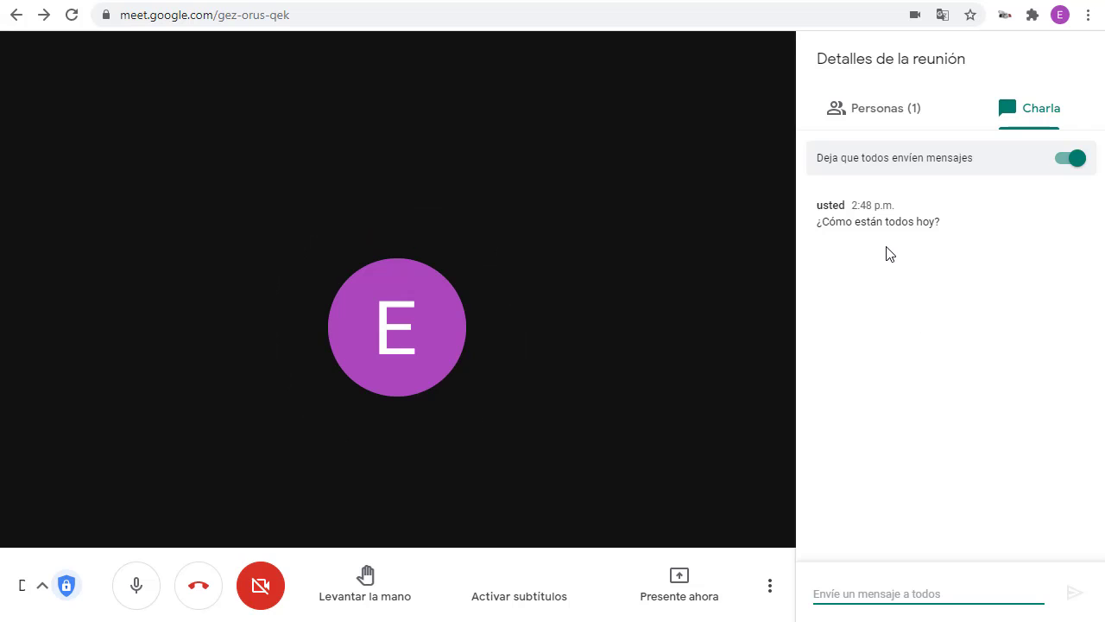
key(ctrl+alt+c)
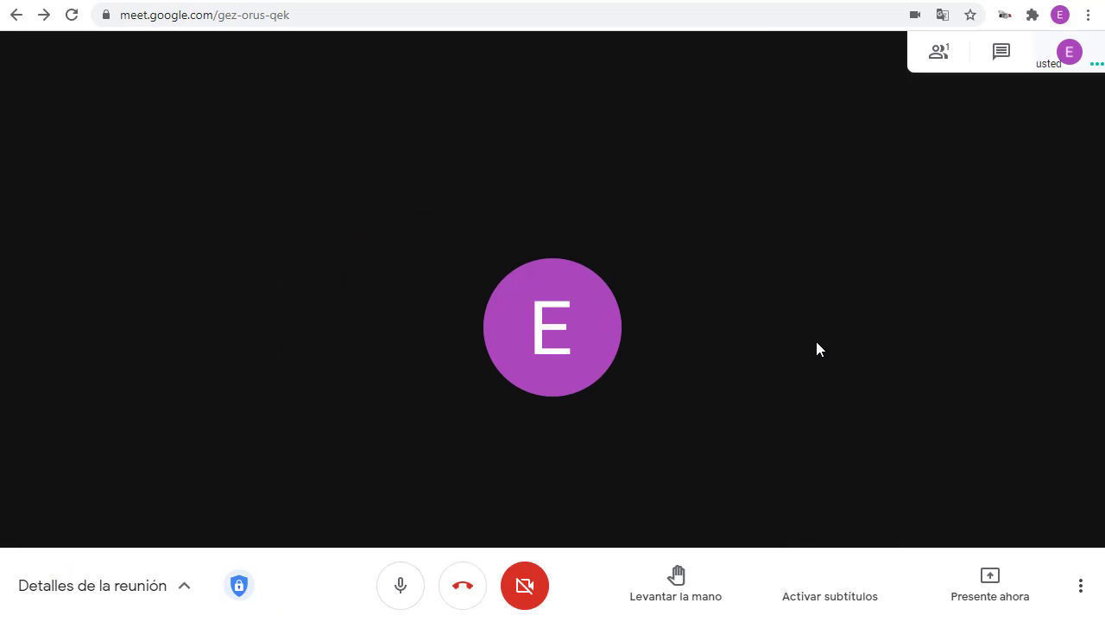
- Turn on the live captions to view the translated speech and switch them off again
click(831, 575)
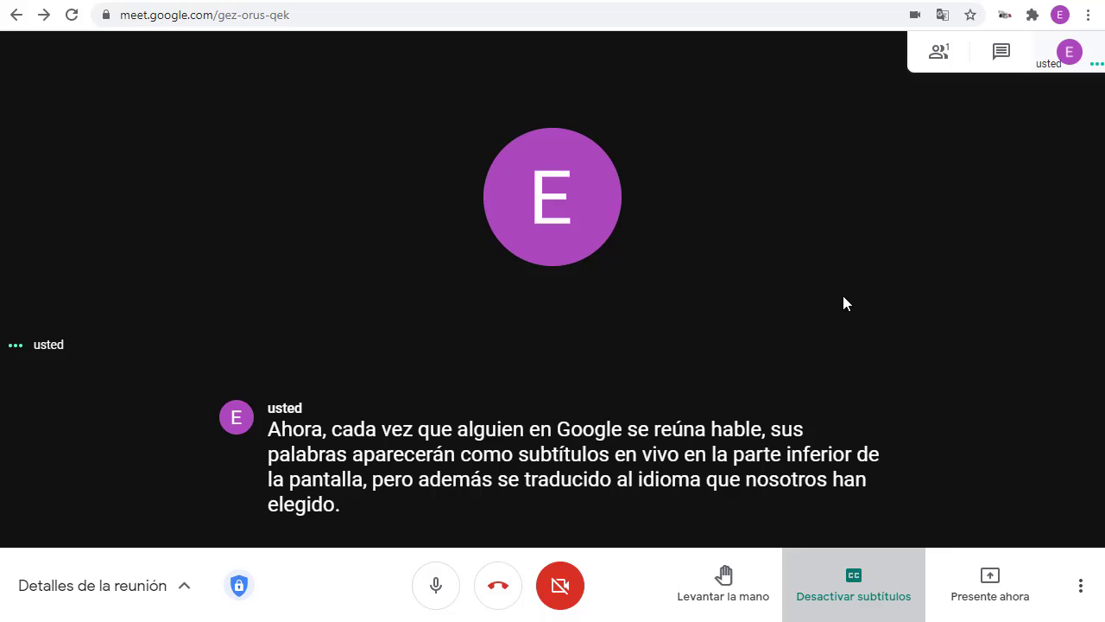
key(c)
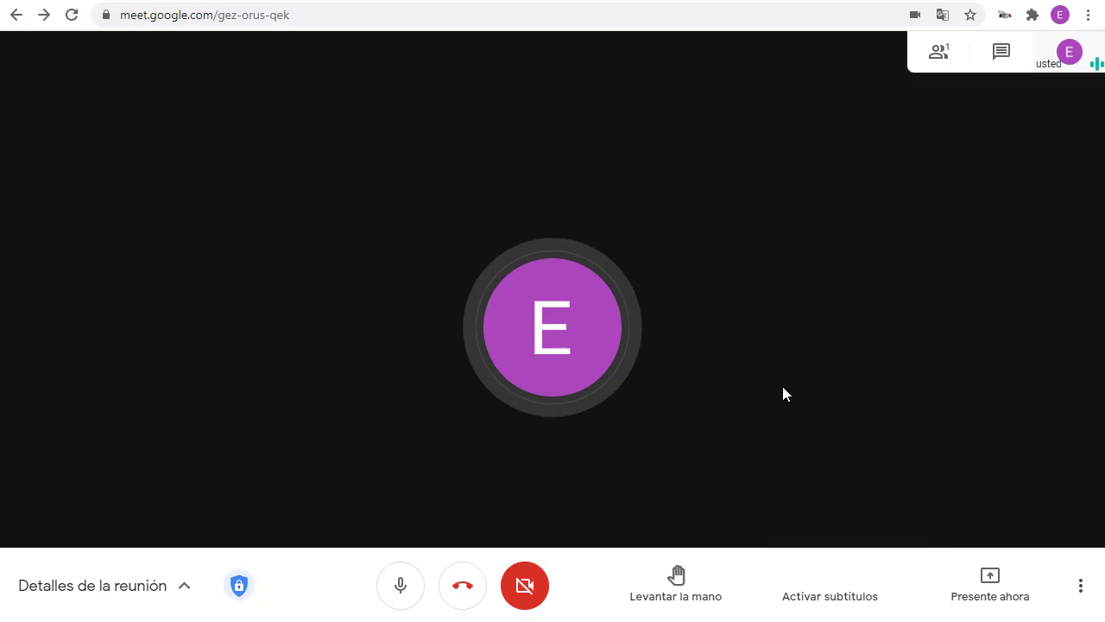
- Leave the current meeting and start a new one without a nickname, joining with the camera turned off
click(463, 587)
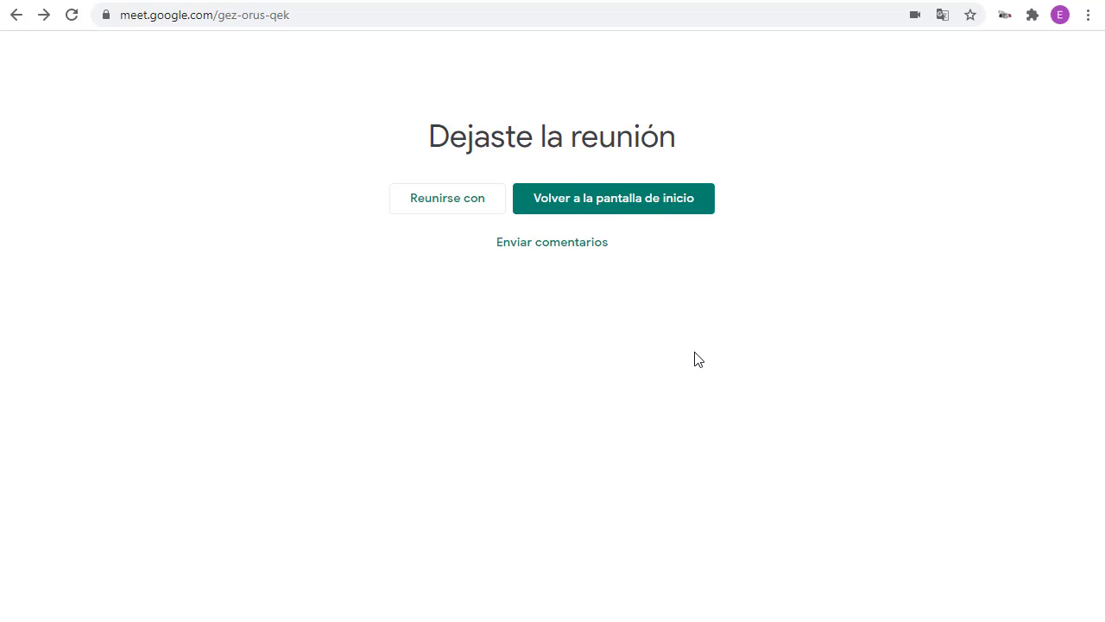
click(666, 203)
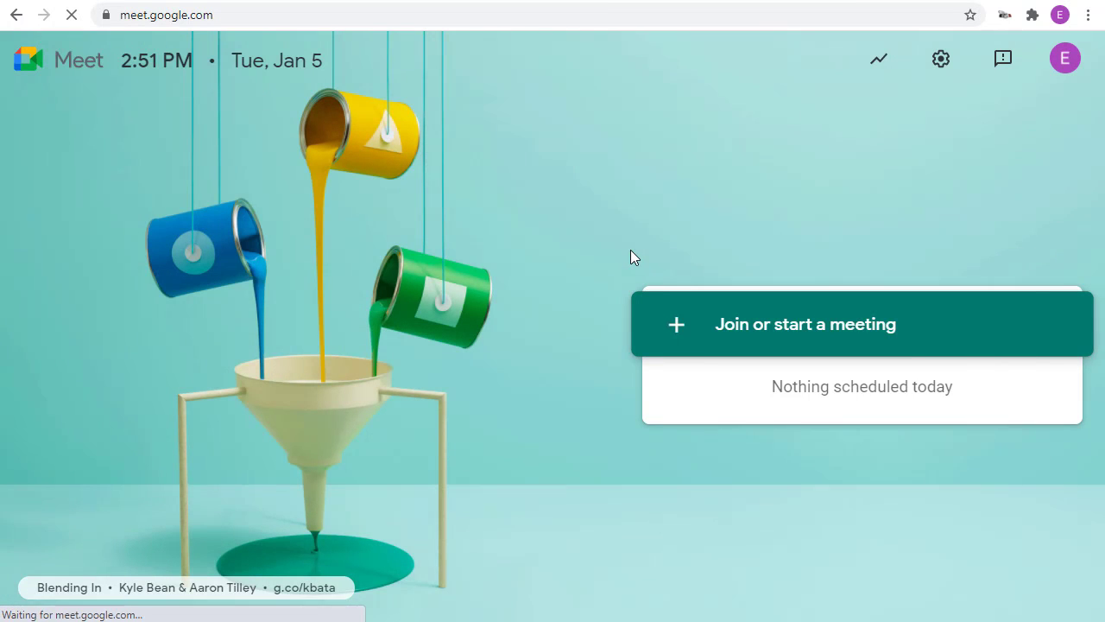
click(765, 330)
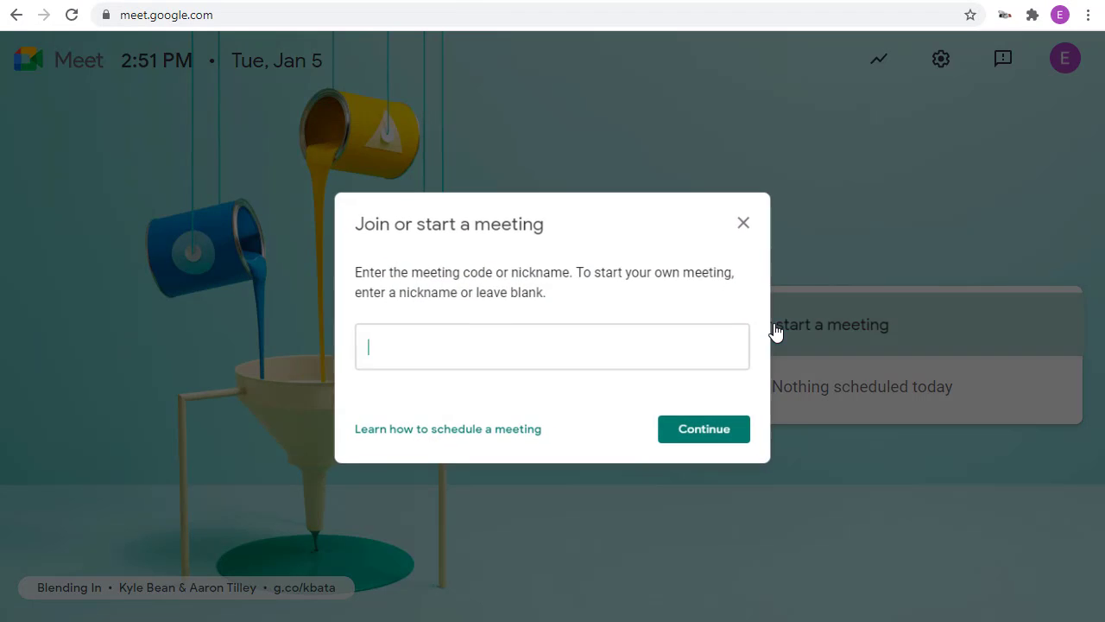
click(699, 435)
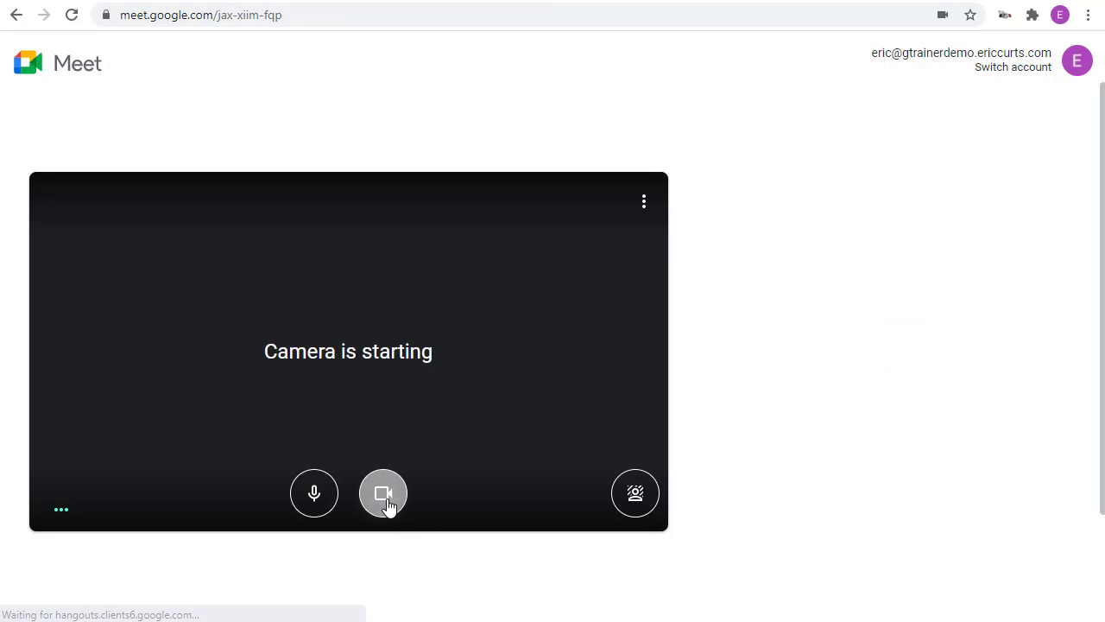
click(387, 493)
click(797, 356)
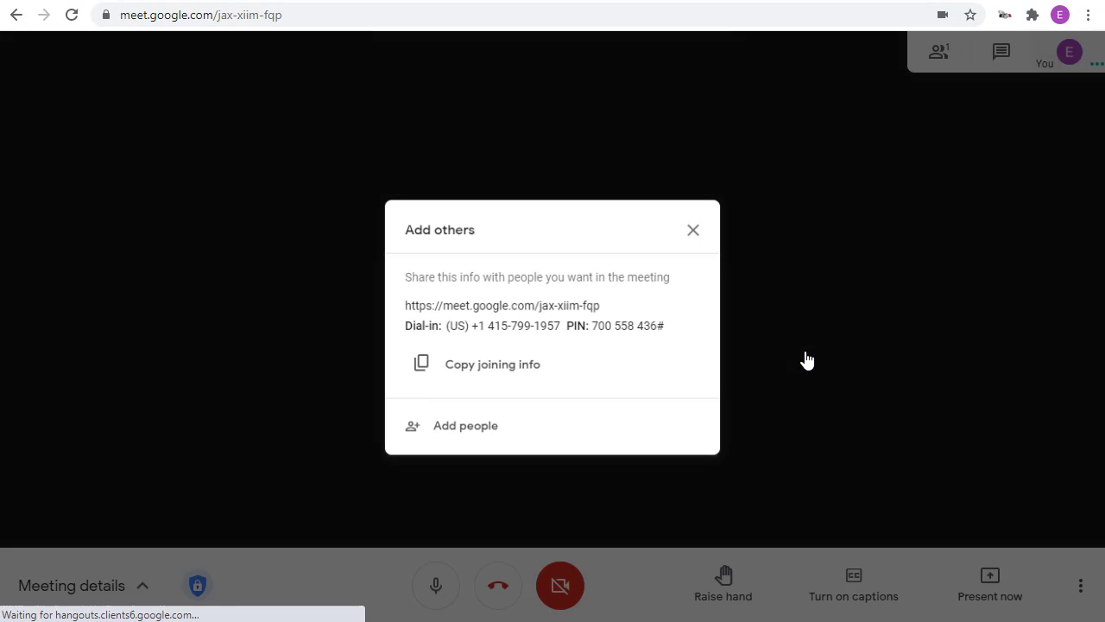
click(700, 227)
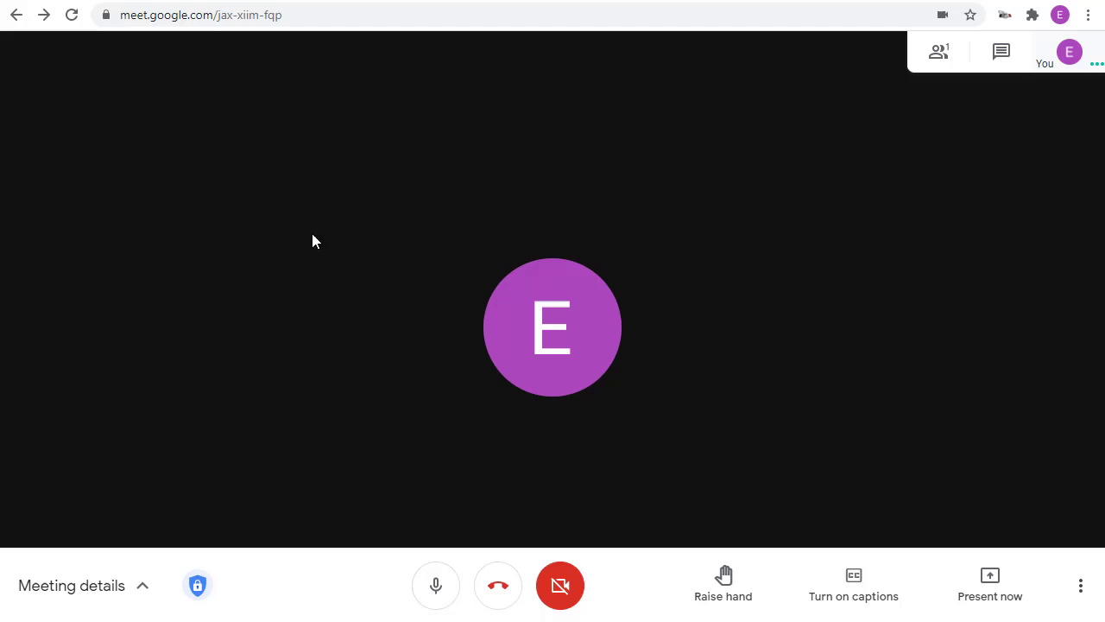
- Translate the new meeting page into Spanish and switch the translation's target language to English
right_click(208, 221)
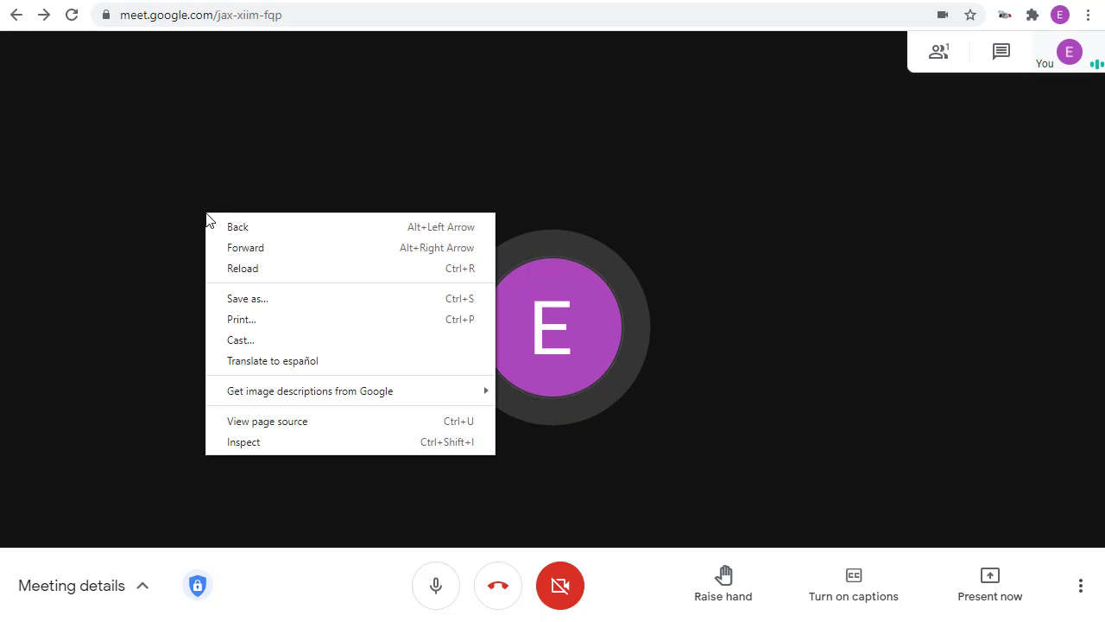
click(278, 361)
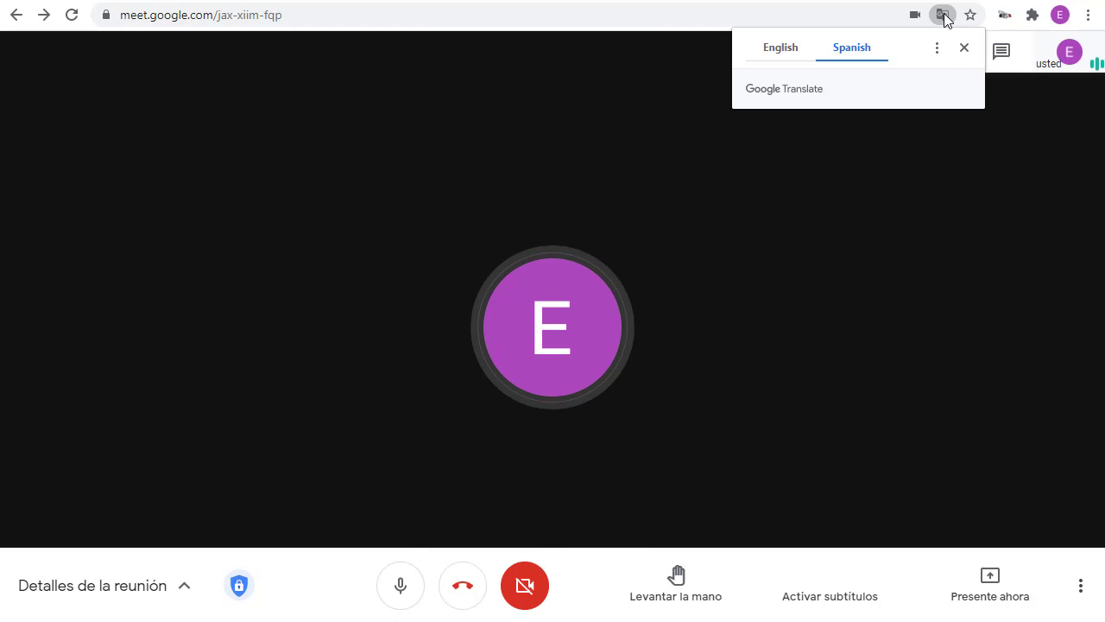
click(937, 49)
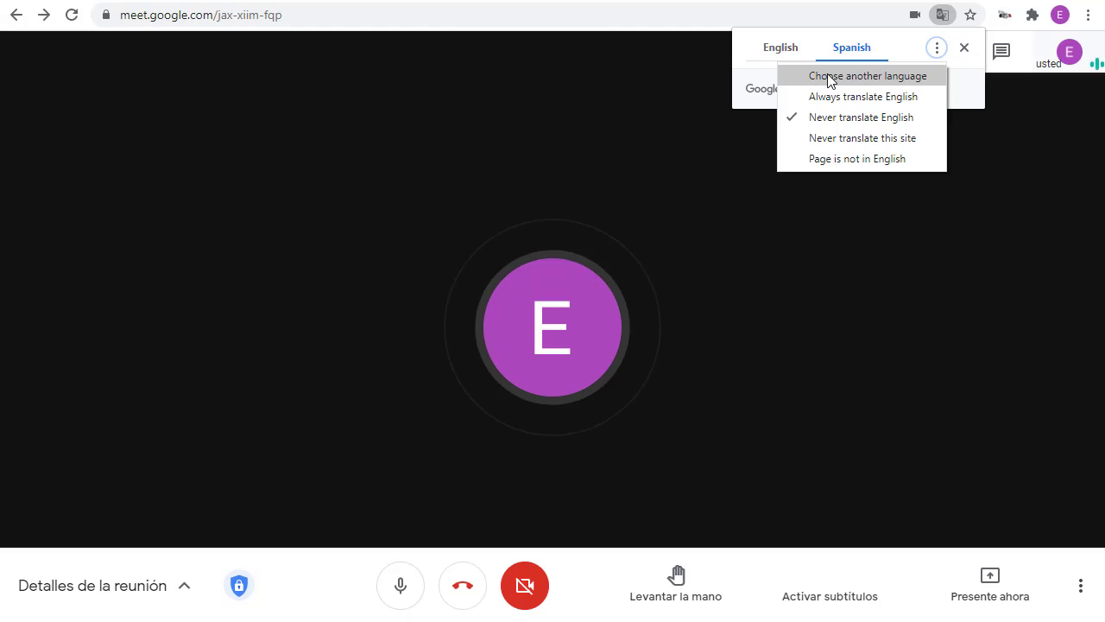
click(865, 77)
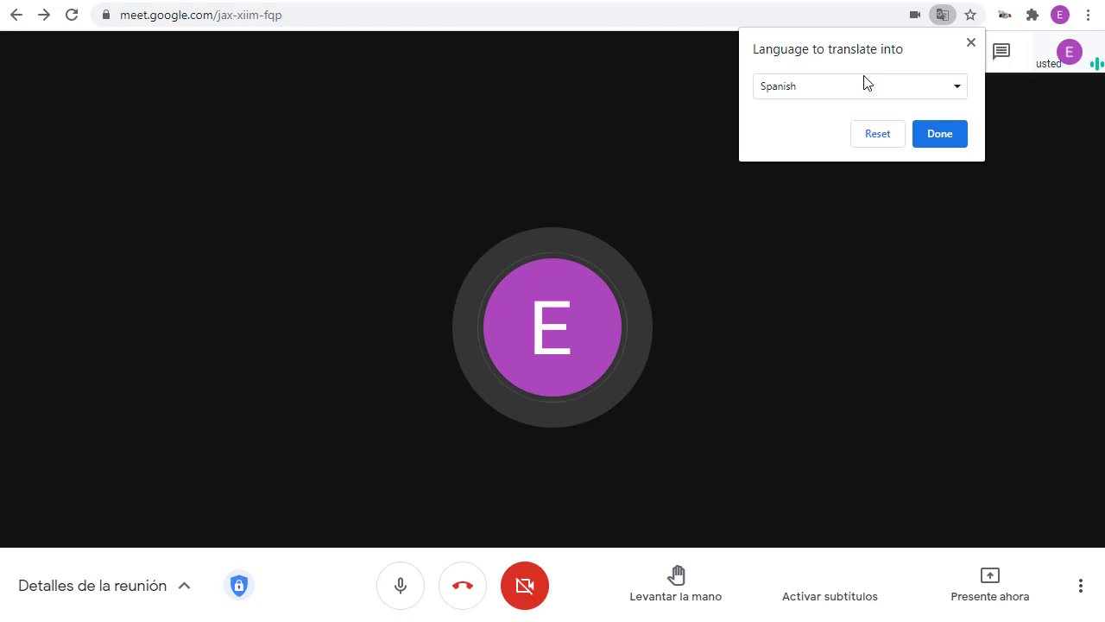
click(941, 93)
scroll(1041, 170, down, 4)
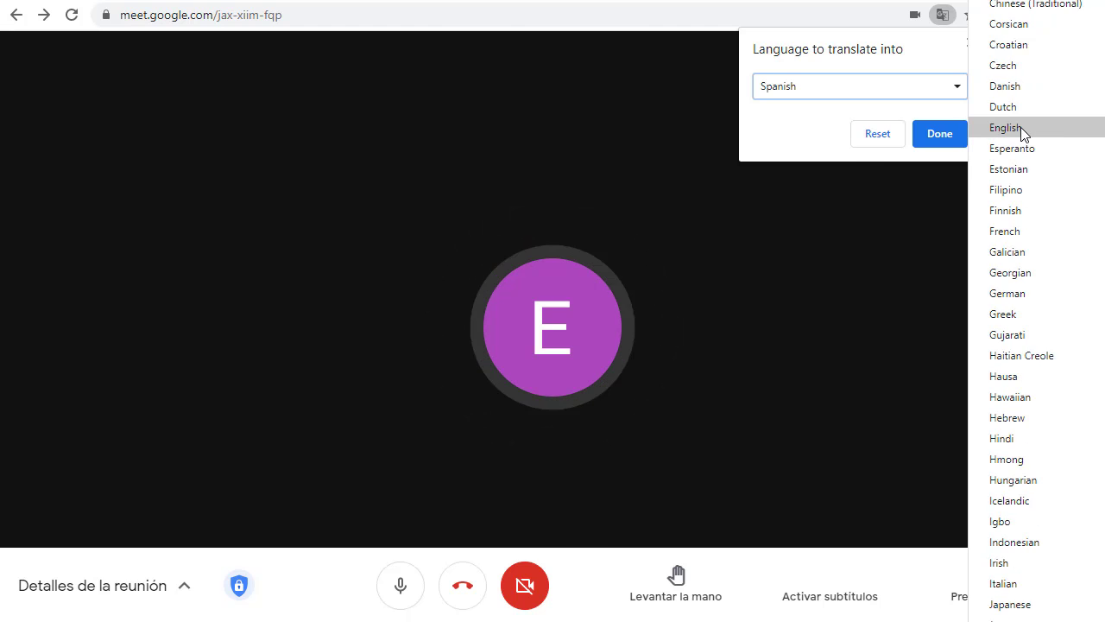
click(1020, 127)
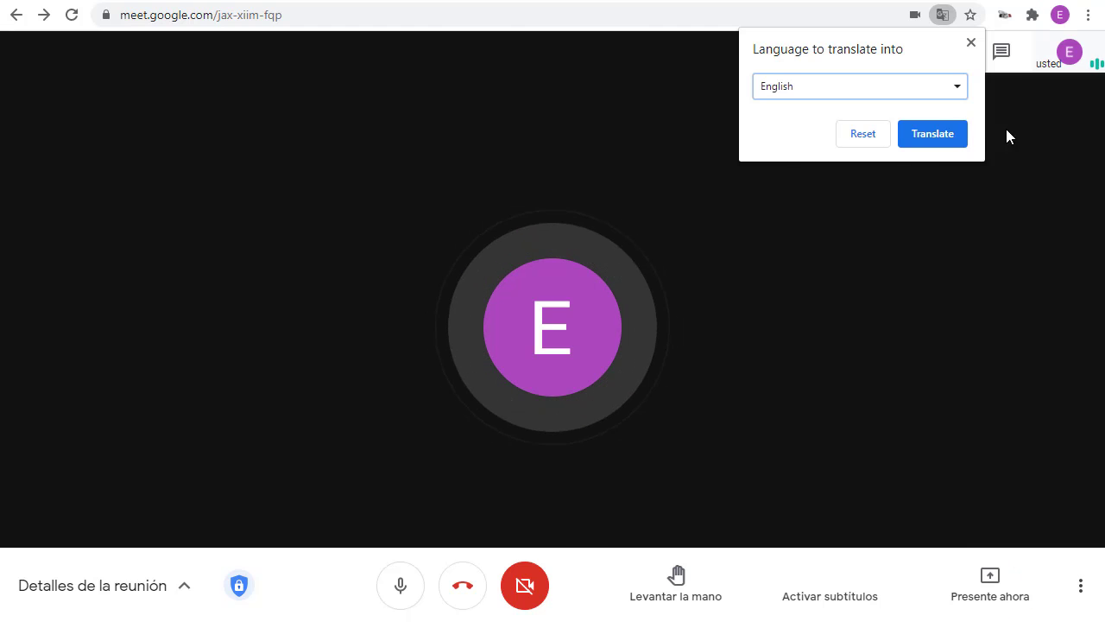
click(937, 138)
click(852, 306)
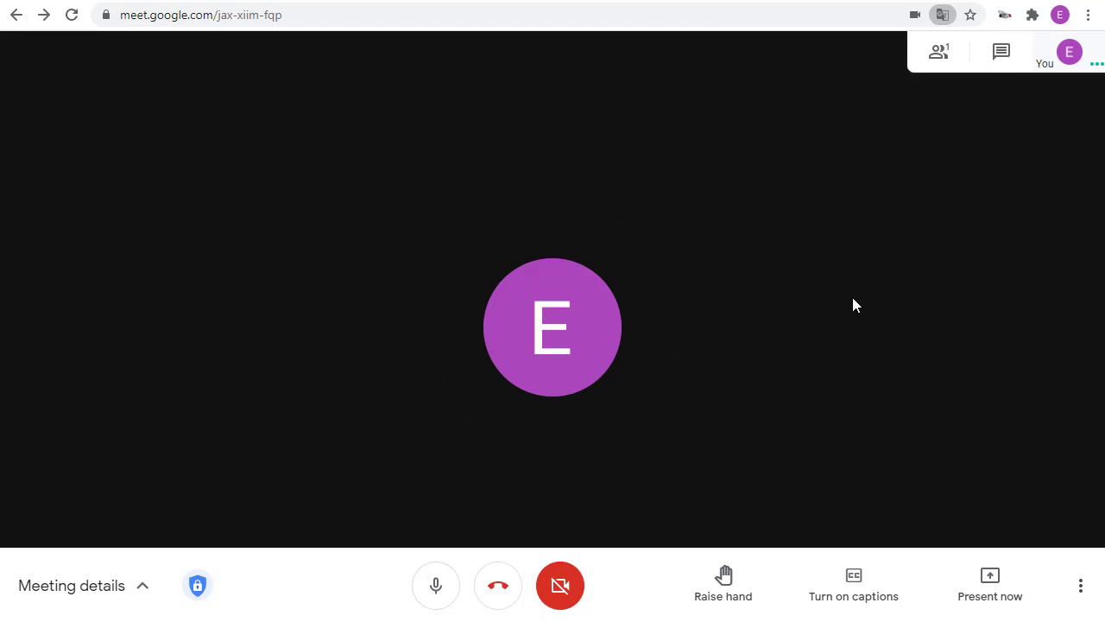
- Open the meeting chat and translate the page to English
key(ctrl+alt+c)
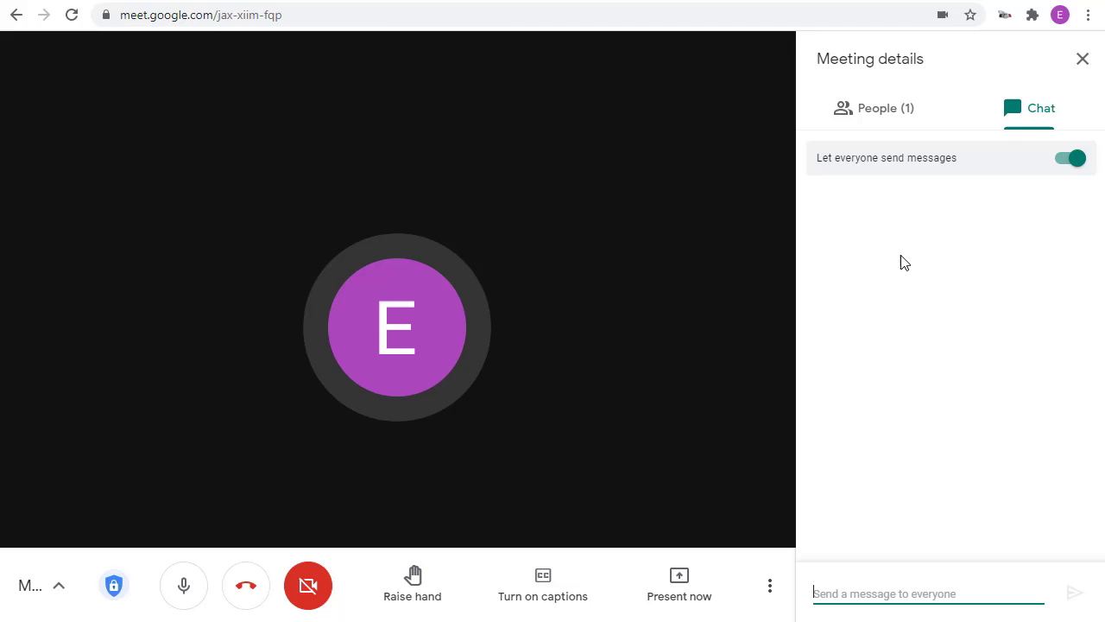
right_click(851, 247)
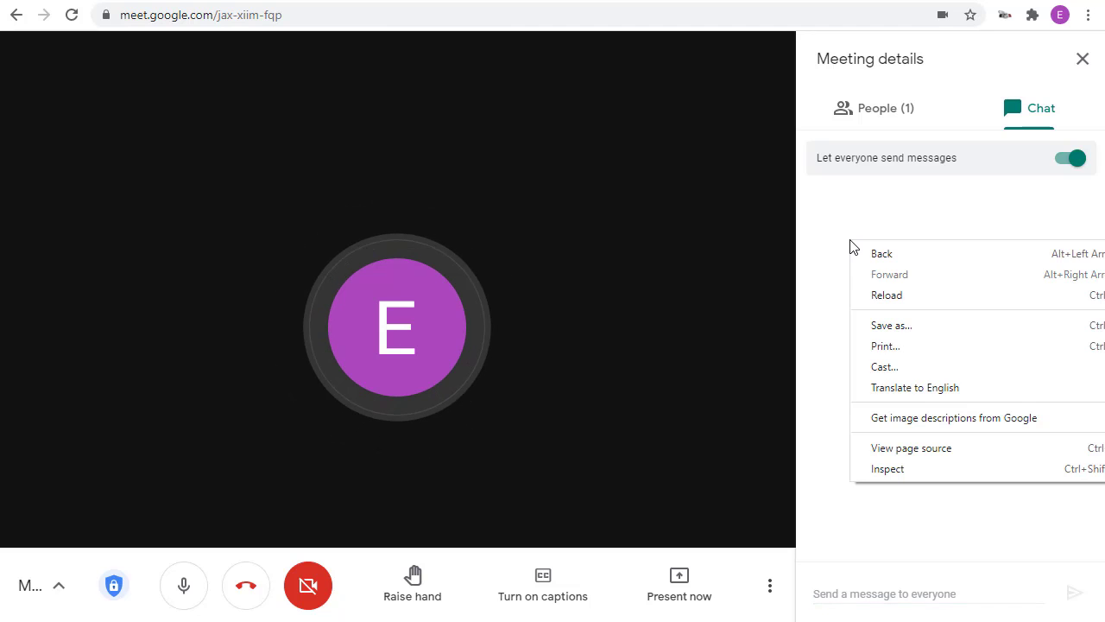
click(907, 390)
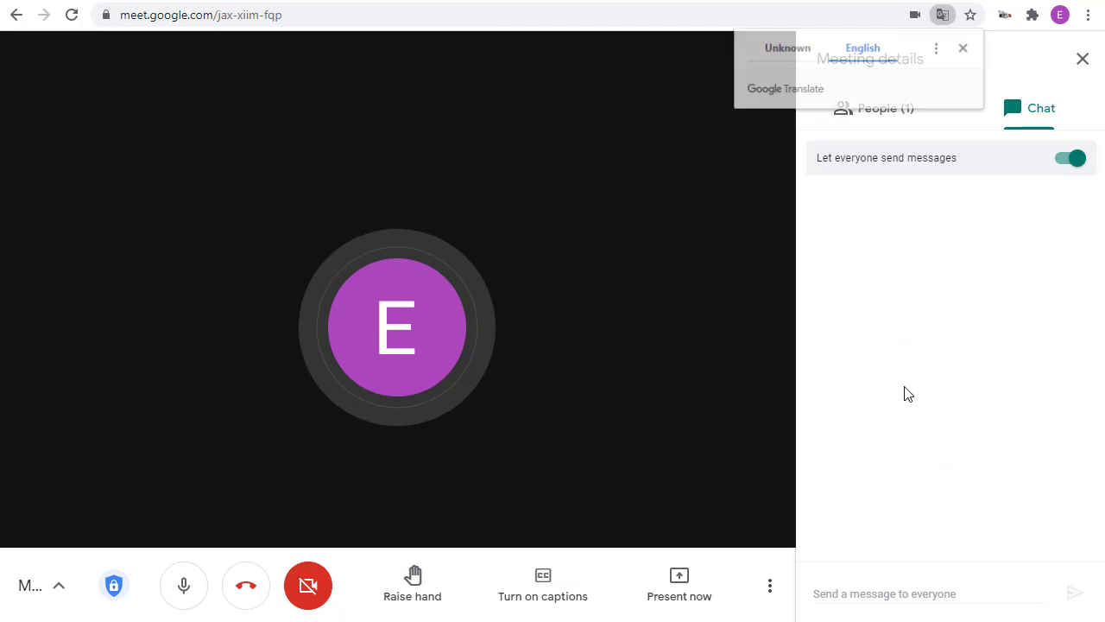
click(887, 303)
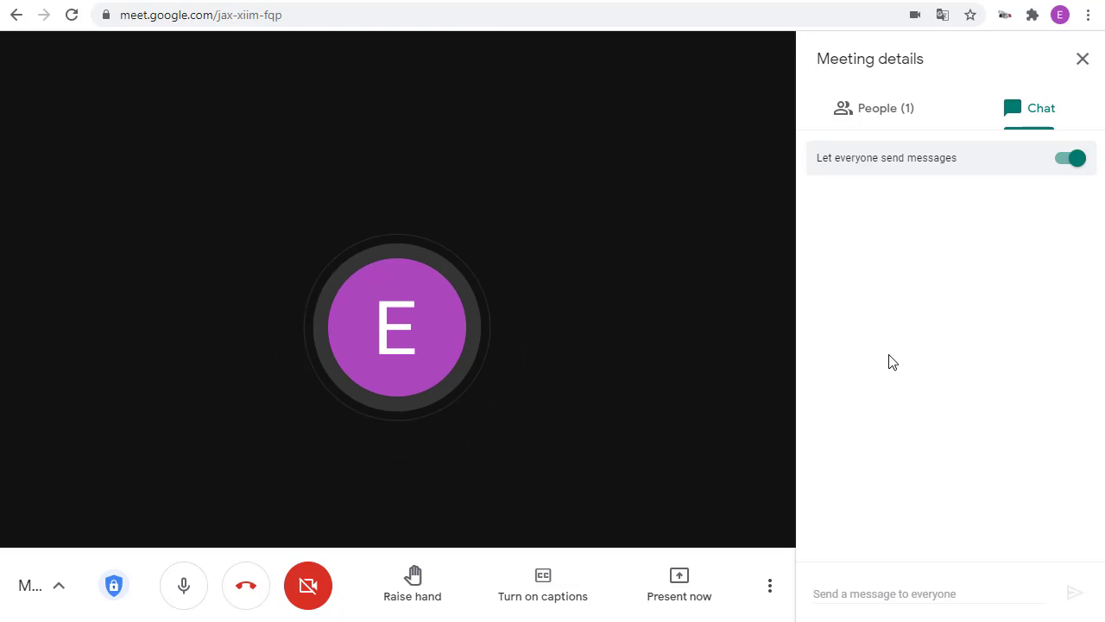
- Send the German chat message "Ich bin ein Mann." to everyone
click(899, 588)
text(Ich bin ein Mann.)
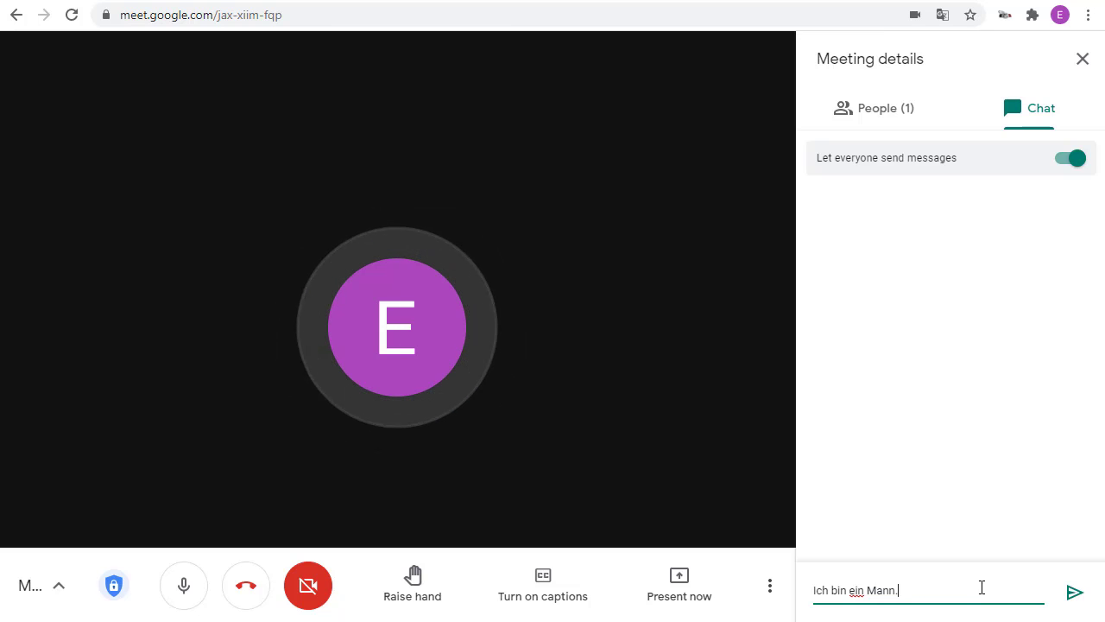
click(1075, 594)
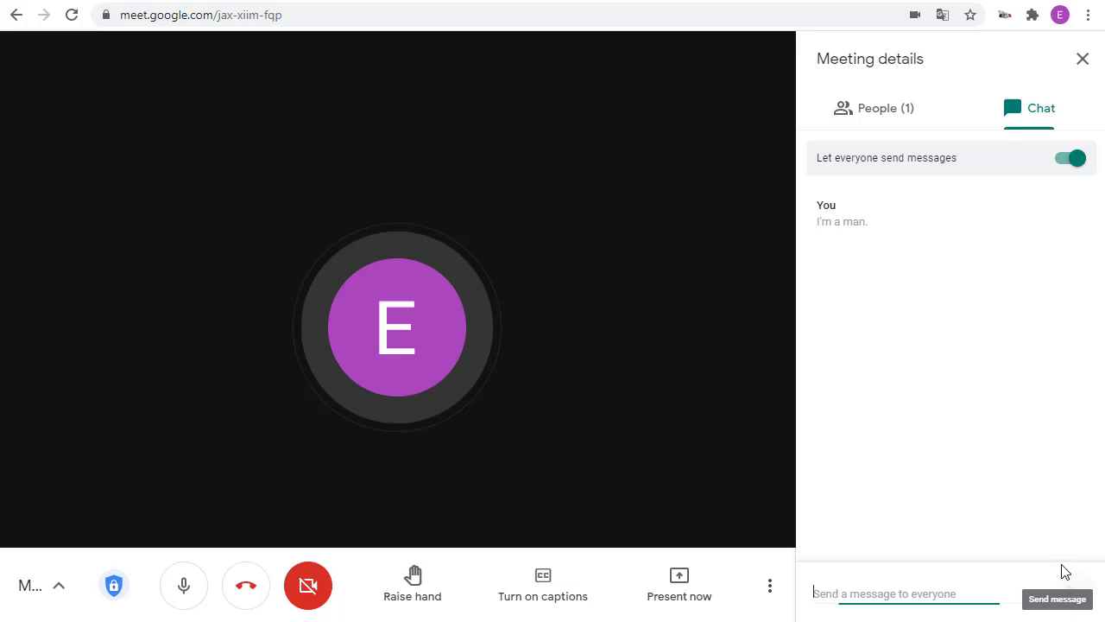